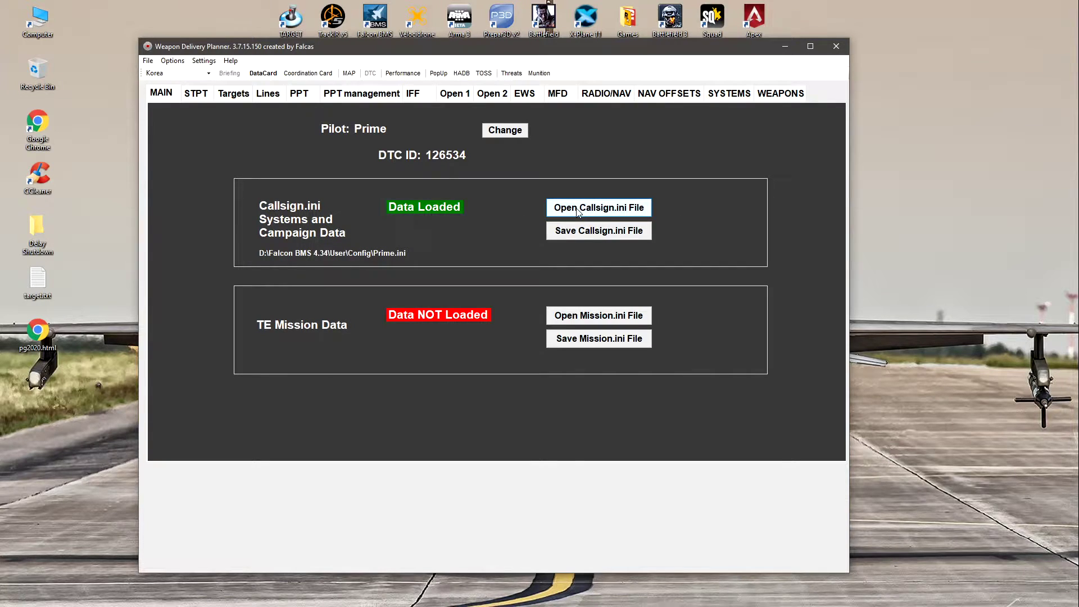
Step: Reload the Prime.ini callsign file from the Open Callsign.ini File dialog
click(622, 211)
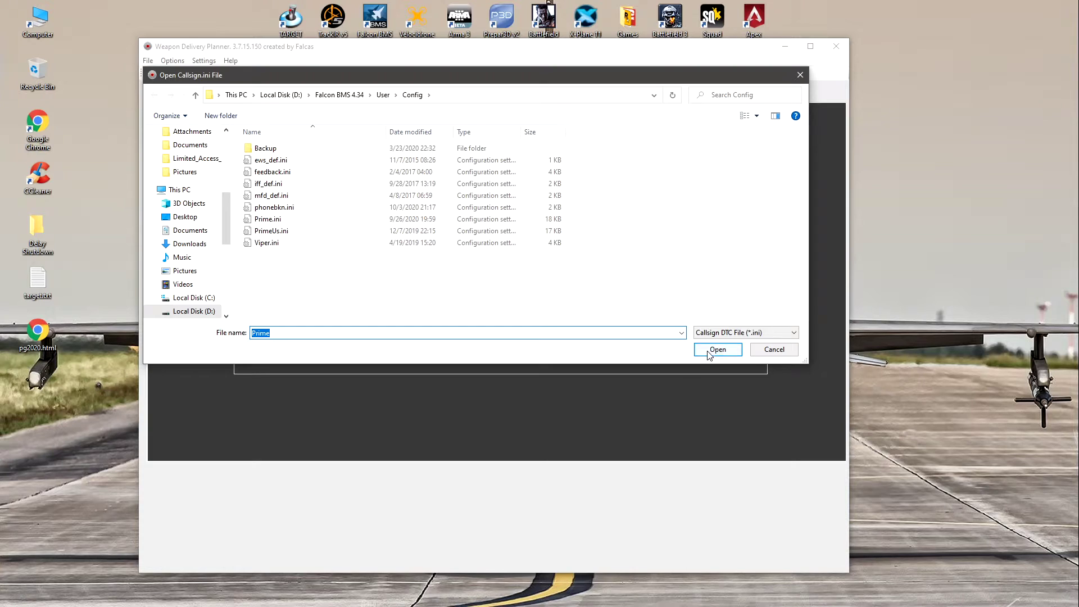
click(774, 353)
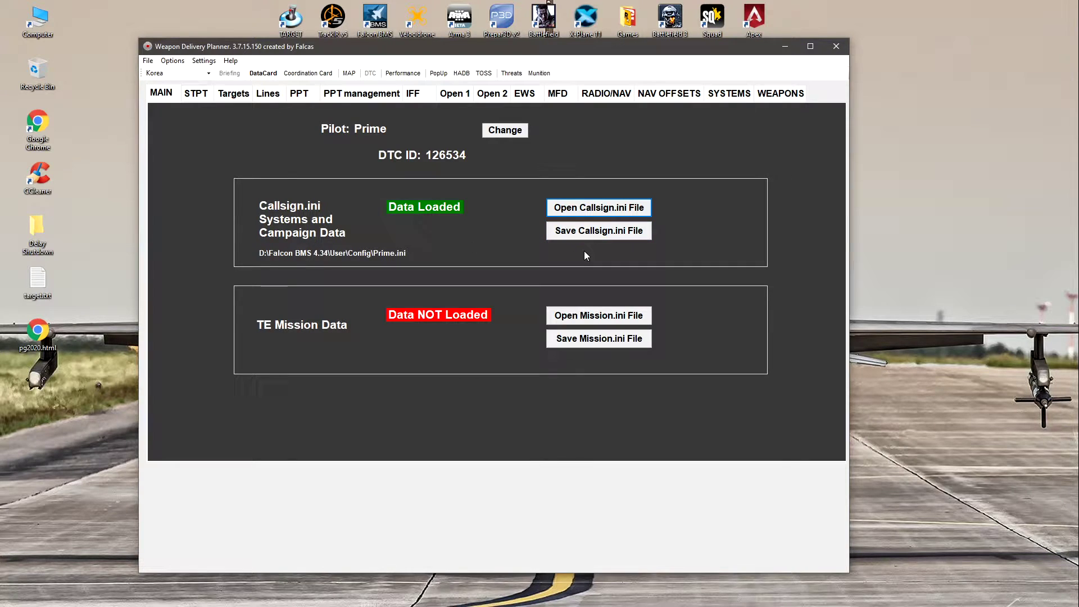
click(524, 93)
drag(298, 49, 334, 59)
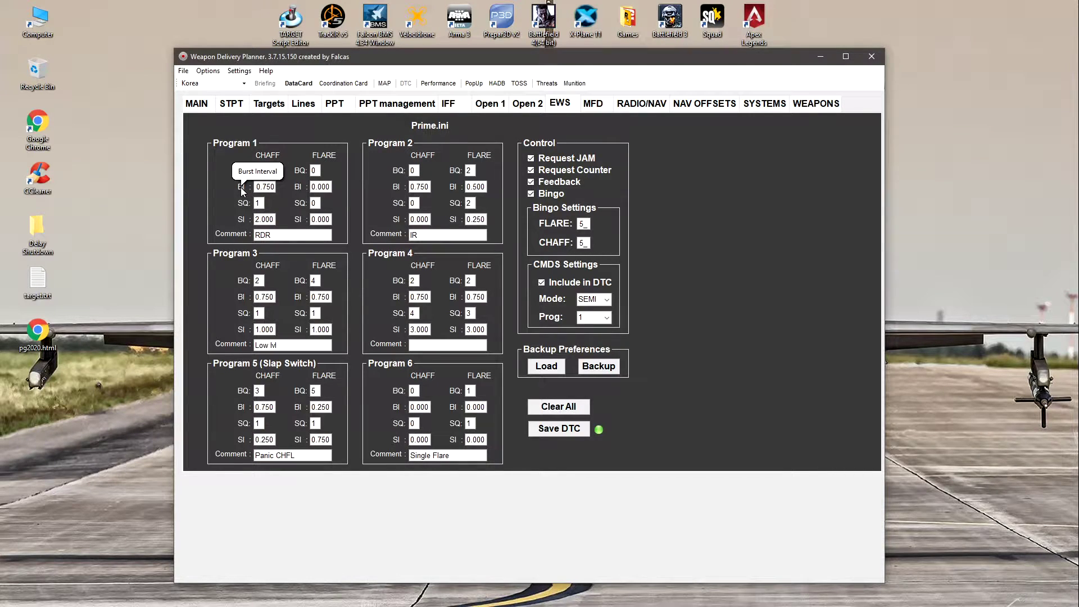
Step: Change Program 1 chaff salvo interval from 2.000 to 0.000, keeping salvo quantity 1
drag(260, 187, 276, 186)
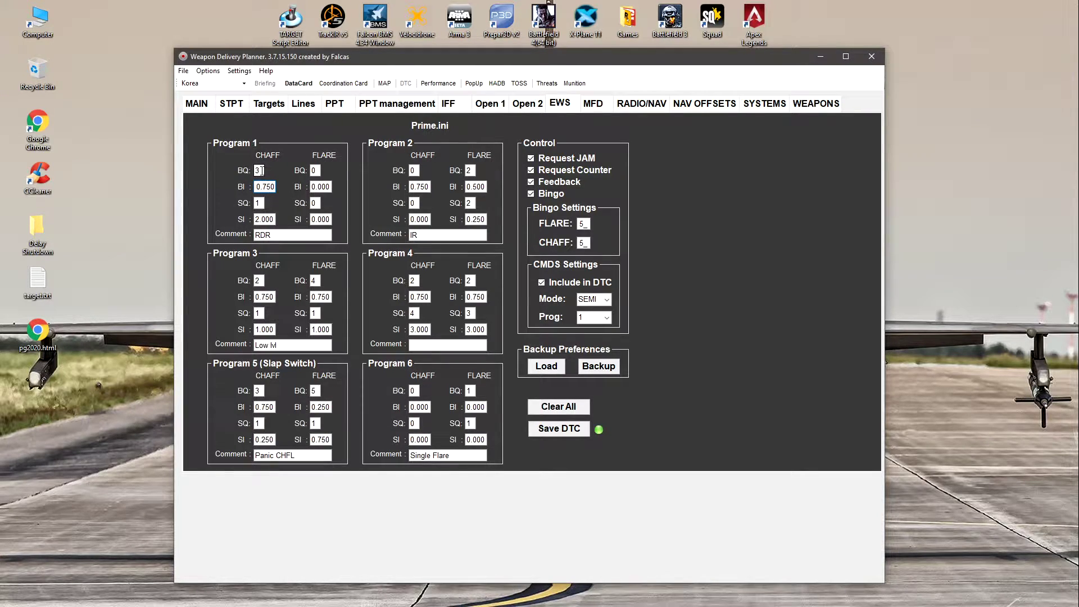
double_click(258, 170)
key(Tab)
key(Tab)
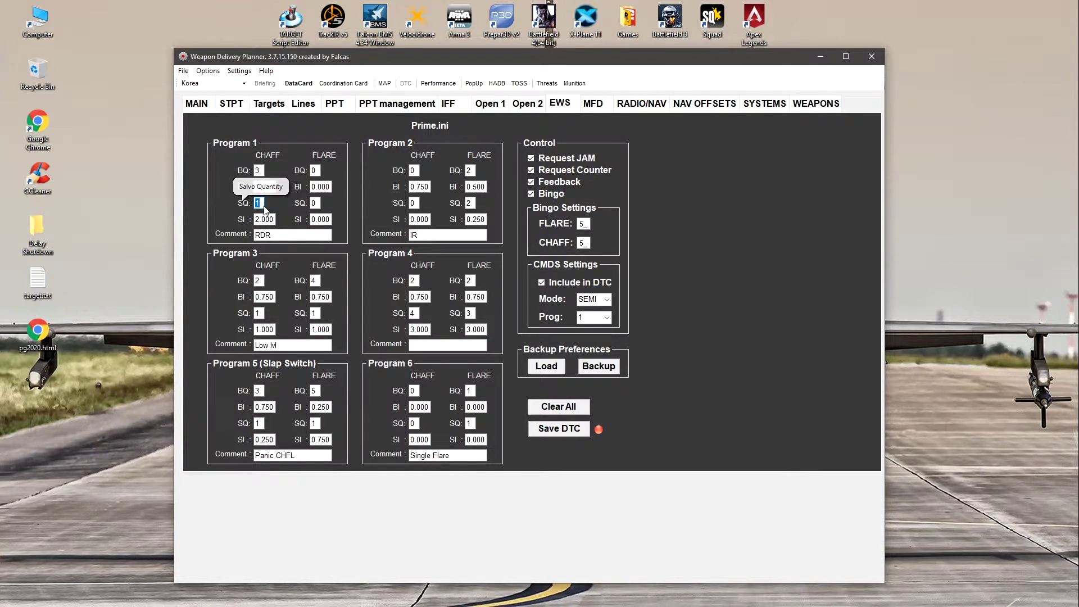
text(1)
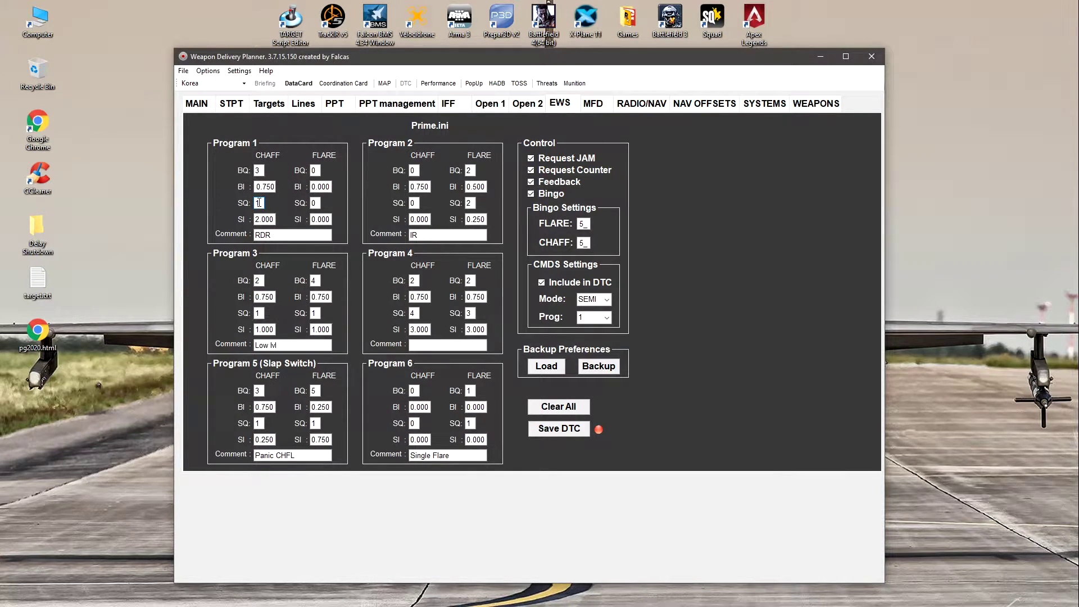
double_click(259, 203)
text(2)
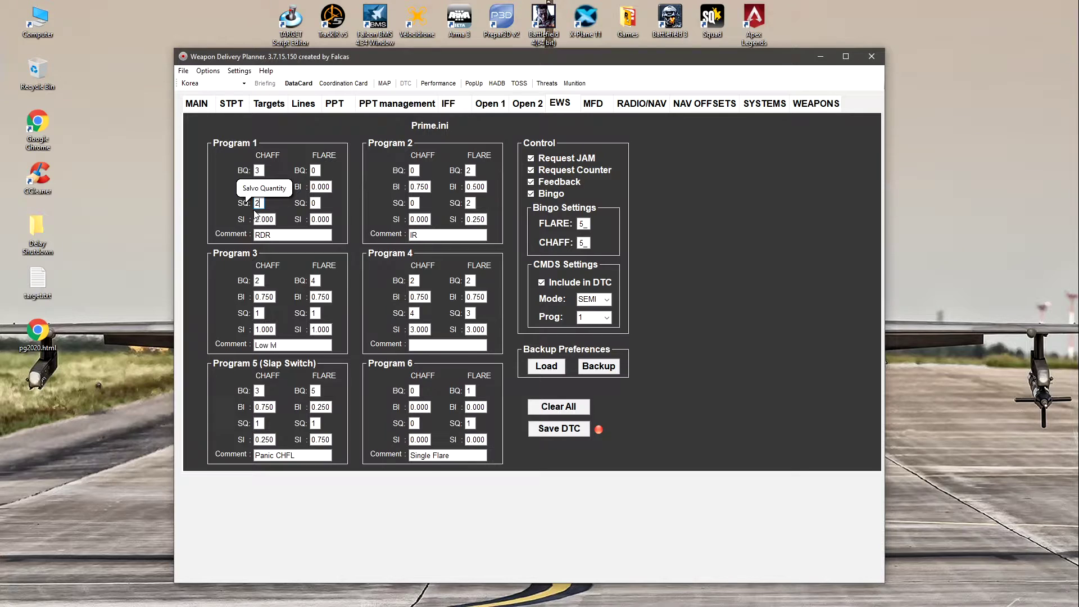
drag(258, 220, 289, 218)
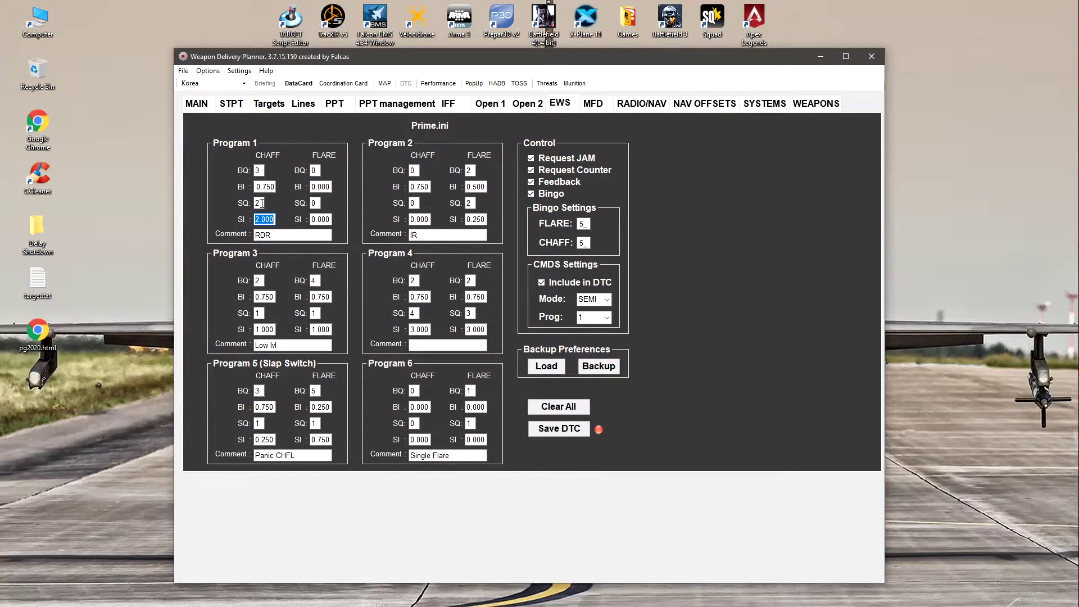
double_click(261, 203)
text(1)
double_click(271, 218)
text(0)
text(.)
click(264, 202)
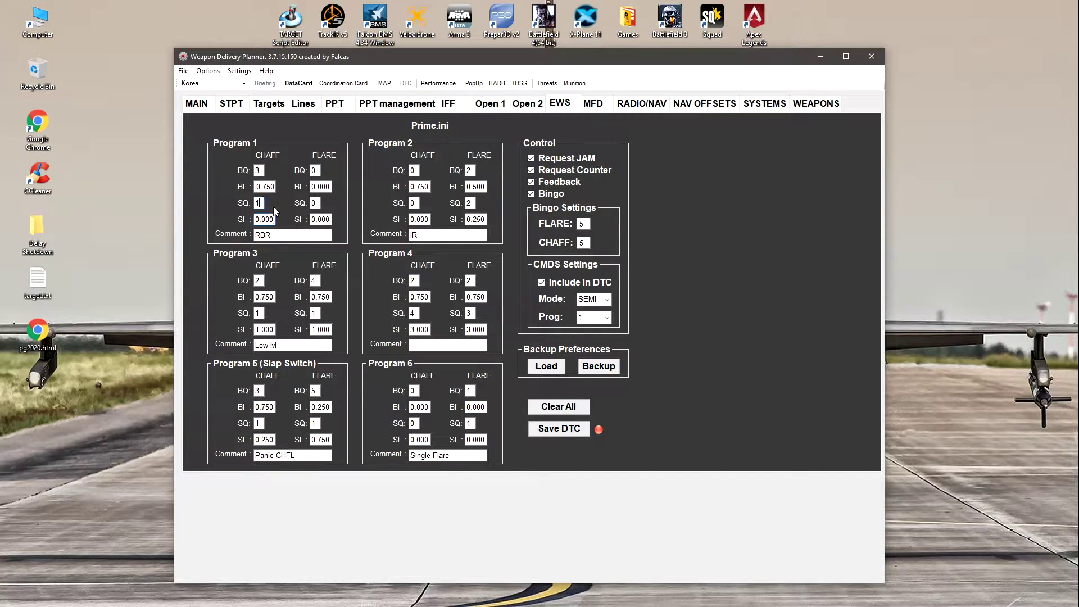
double_click(275, 236)
double_click(415, 235)
double_click(477, 220)
double_click(469, 170)
drag(473, 187, 501, 192)
key(Tab)
click(422, 234)
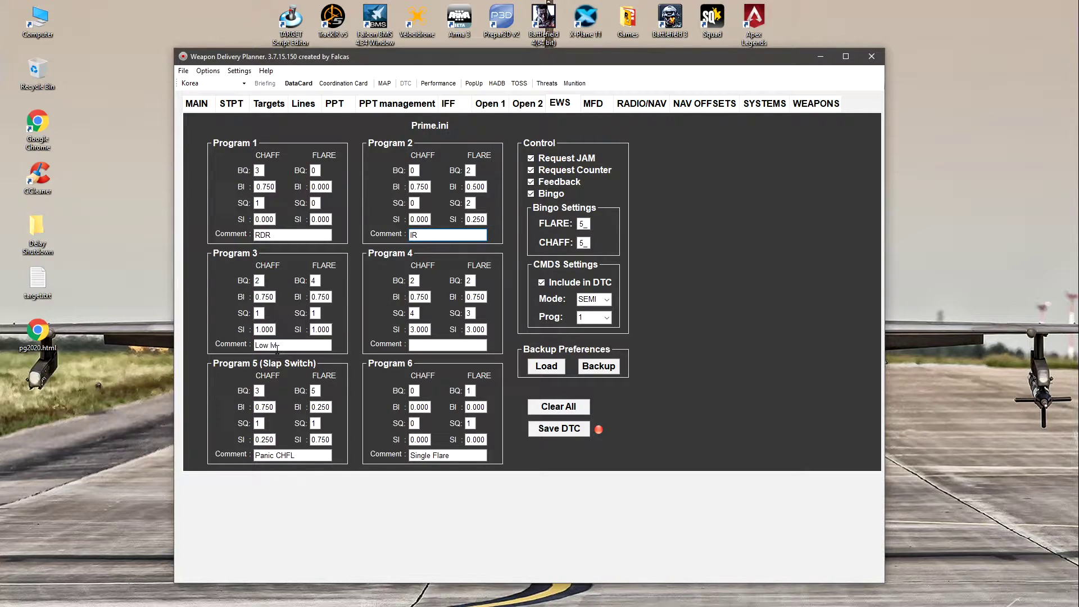
Step: Review Program 3's comment and chaff burst and salvo fields
click(291, 345)
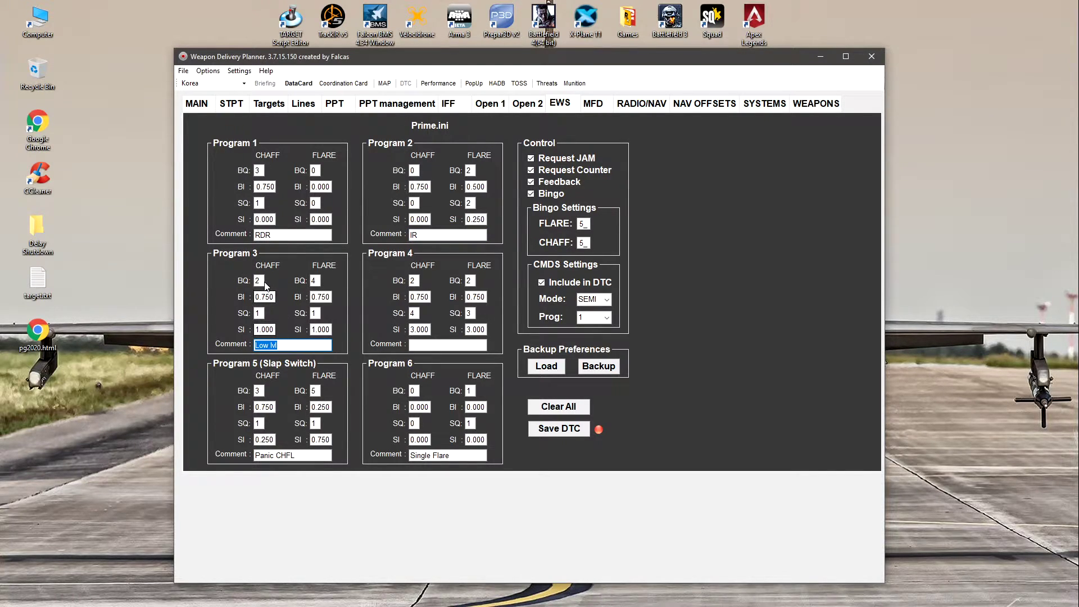
click(261, 280)
drag(256, 298, 284, 295)
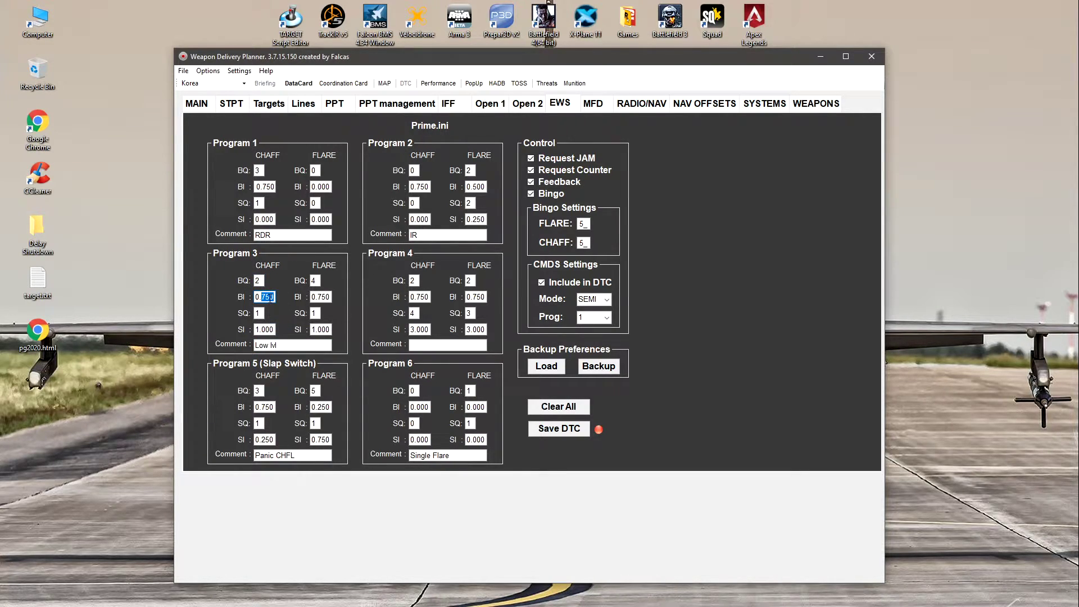
key(Tab)
key(Tab)
text(0)
click(259, 313)
Step: Replace Program 3's flare SI value 1.000 with 0.000
double_click(315, 281)
double_click(324, 296)
double_click(314, 314)
double_click(320, 330)
text(0.00)
click(313, 312)
Step: Set the Program 5 (Slap Switch) chaff SI to 0.000
drag(330, 455, 253, 456)
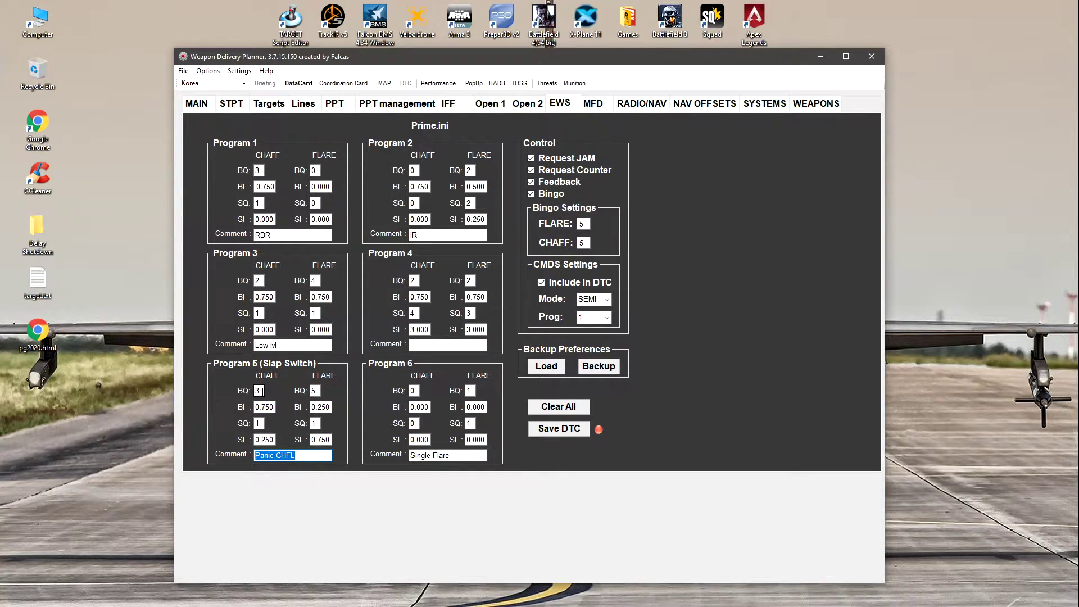
drag(264, 406, 287, 406)
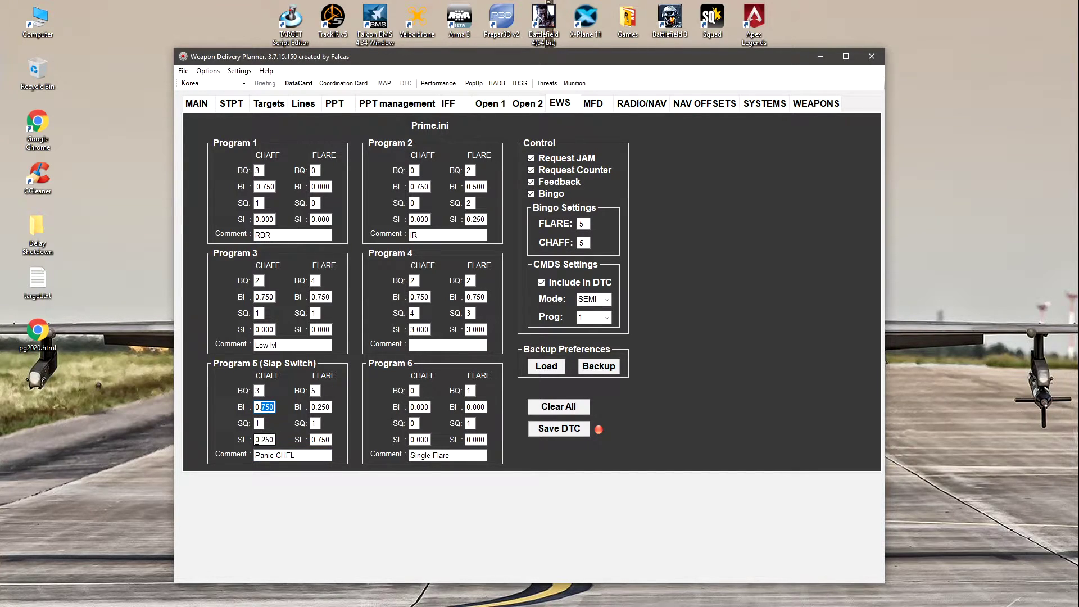
drag(263, 440, 363, 446)
text(000000)
Step: Set the Program 5 flare SI to 0.000 as well
double_click(313, 390)
drag(318, 407, 323, 407)
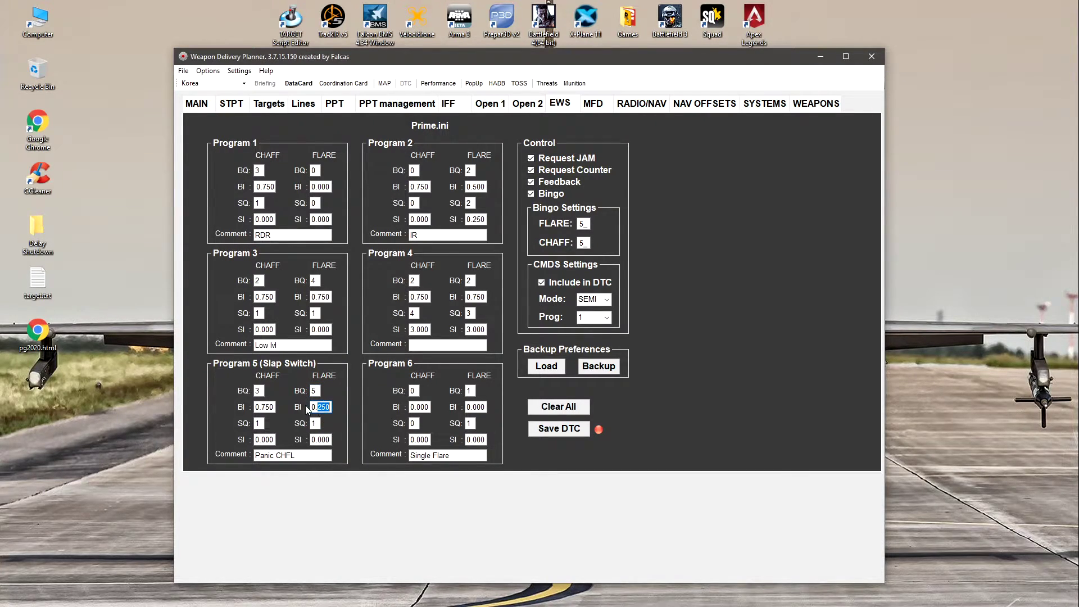
double_click(315, 422)
double_click(469, 391)
text(1)
key(Tab)
key(Tab)
text(1)
Step: Keep CMDS mode SEMI and program 1, then save the EWS programs to Prime.ini
click(606, 301)
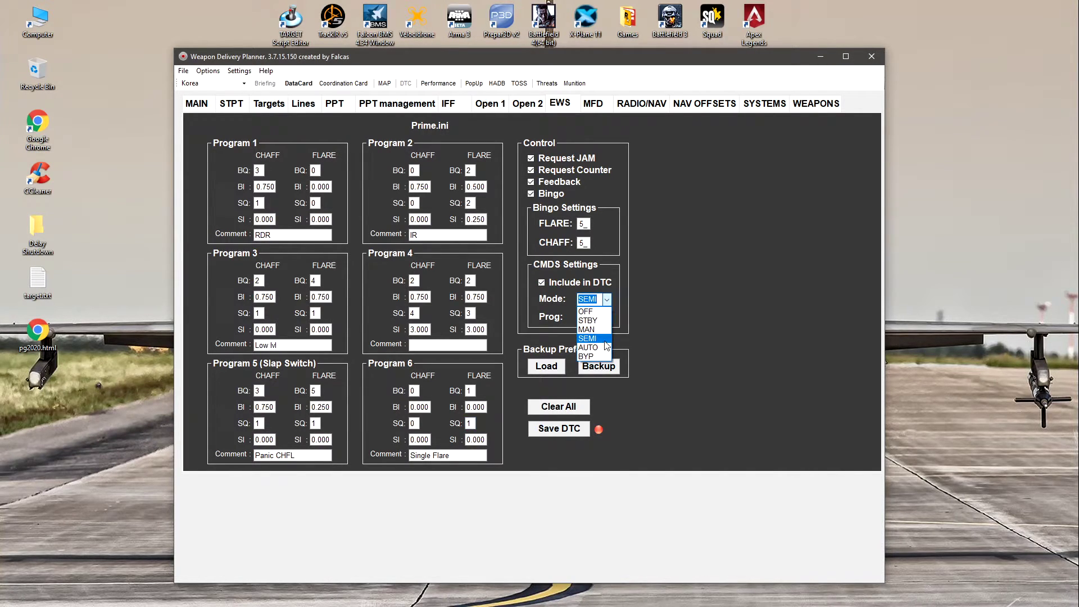
click(606, 301)
click(606, 317)
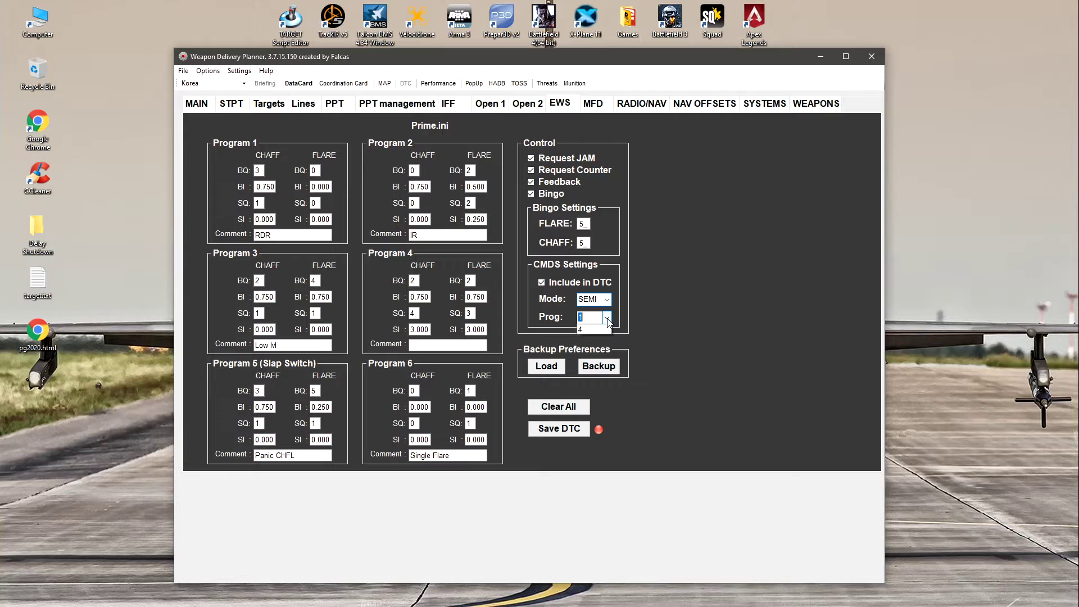
click(590, 329)
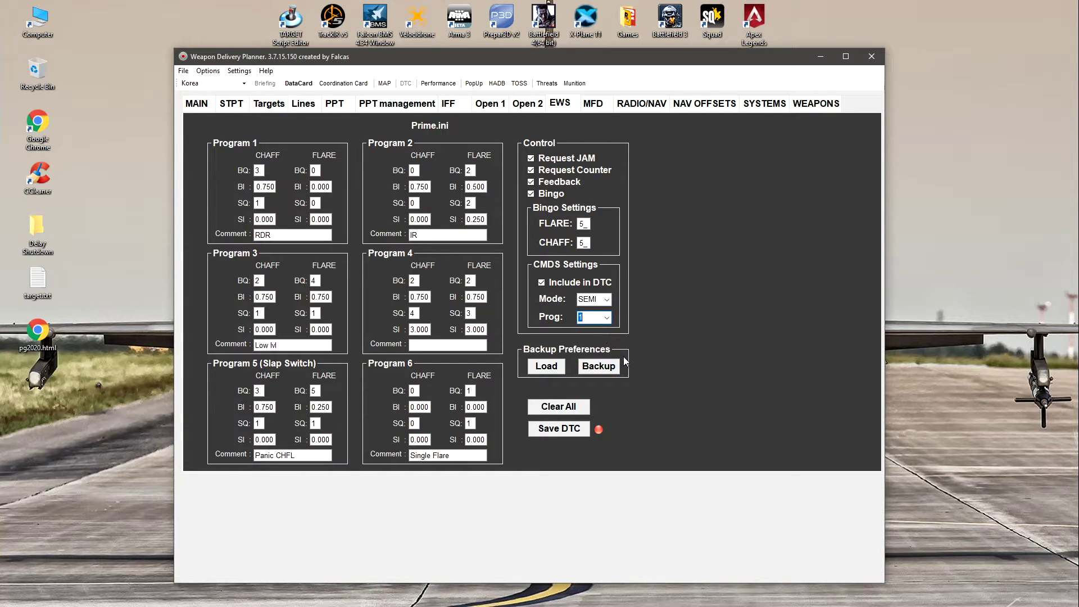
click(566, 430)
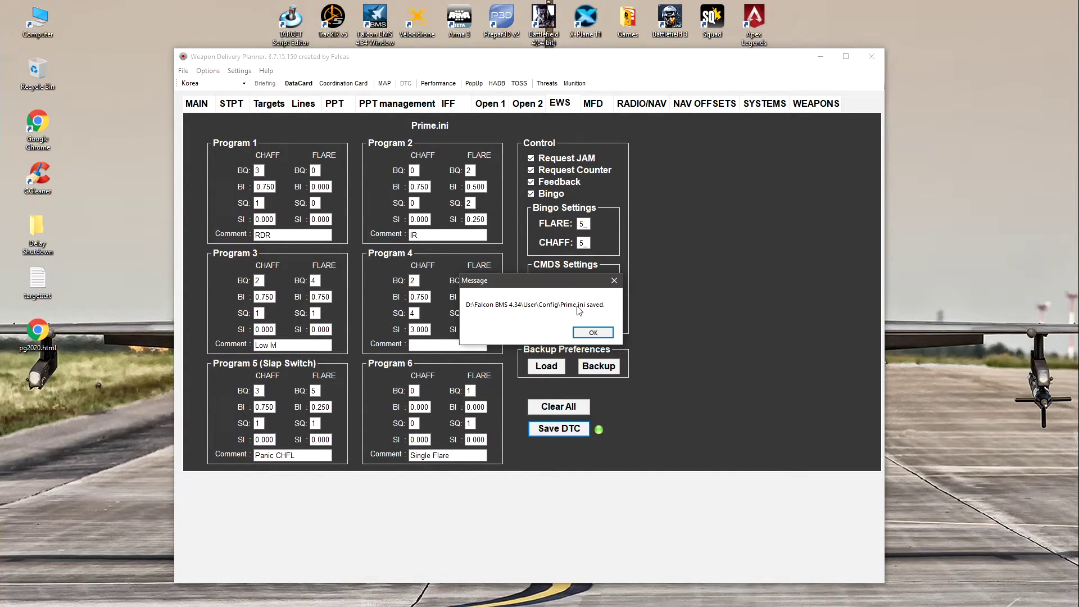
click(593, 333)
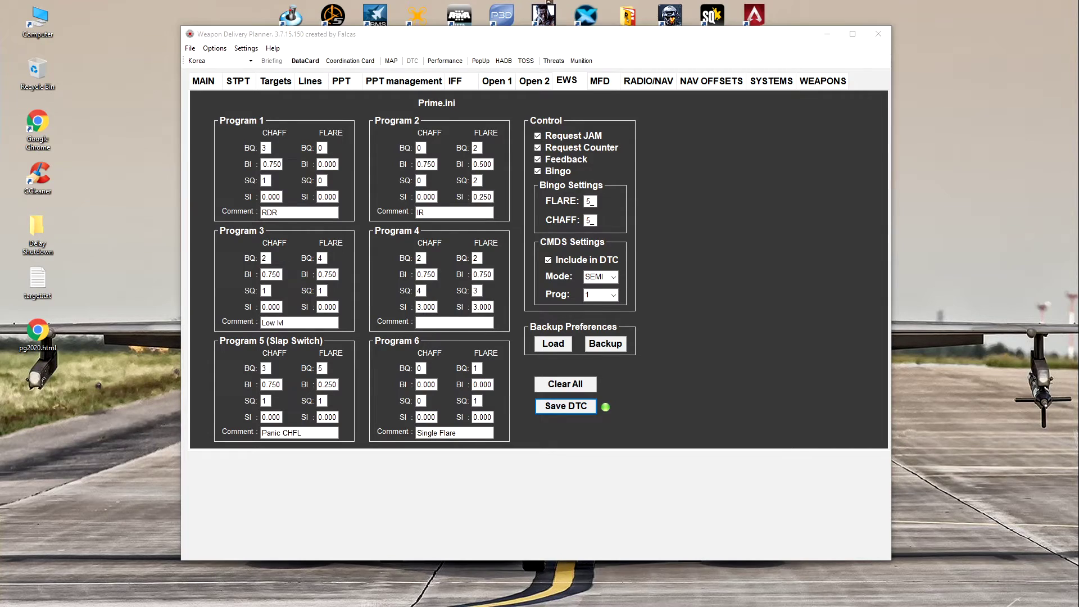
Step: On the MFD default pages, check FCR as the A-G MFD 1 page
key(ctrl+Tab)
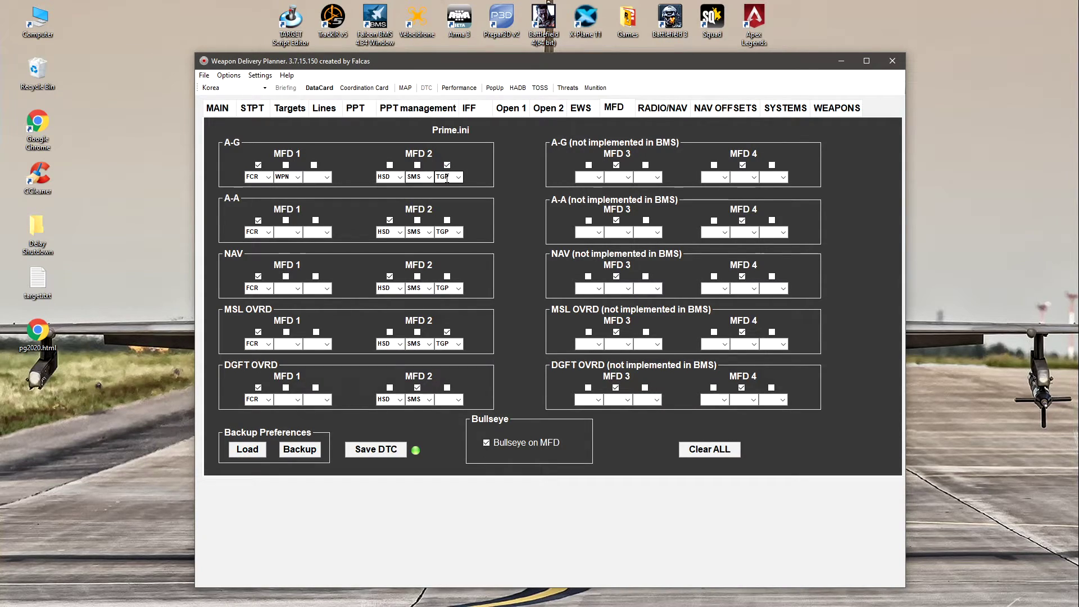
click(258, 166)
click(297, 232)
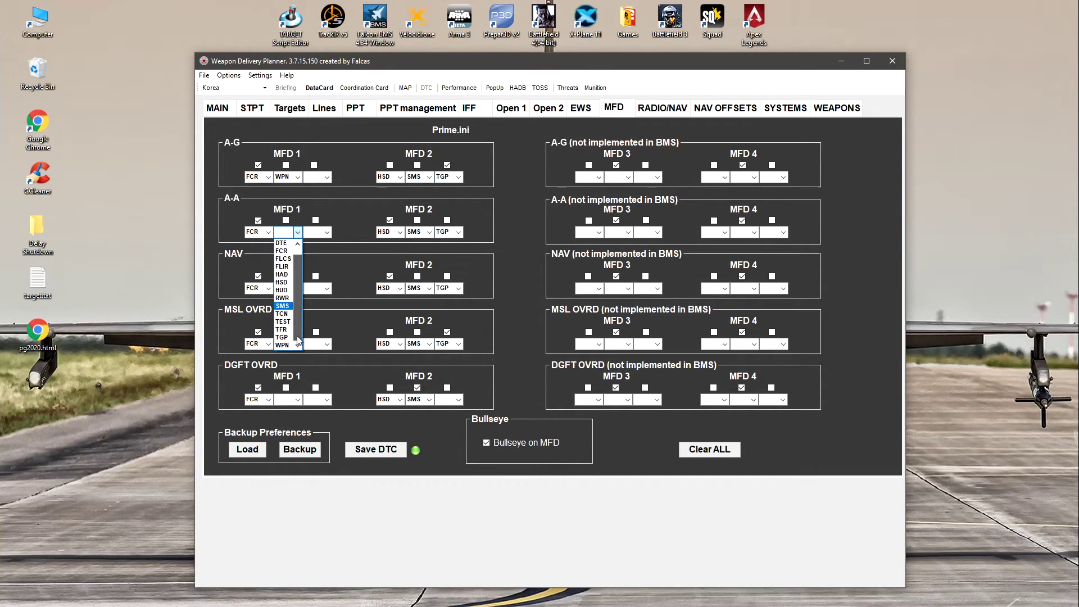
scroll(300, 295, up, 1)
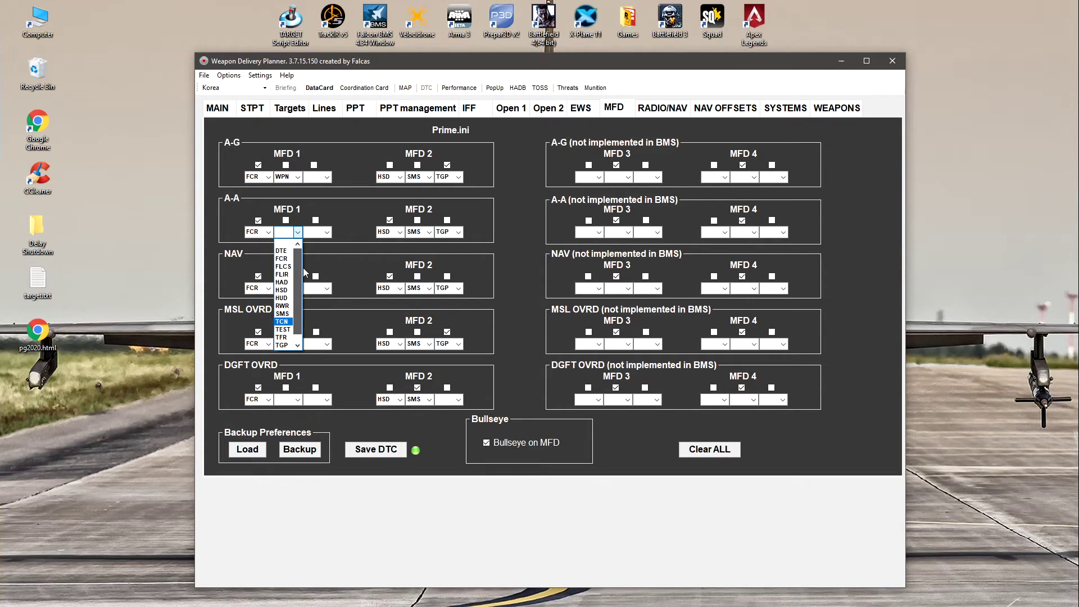
click(356, 226)
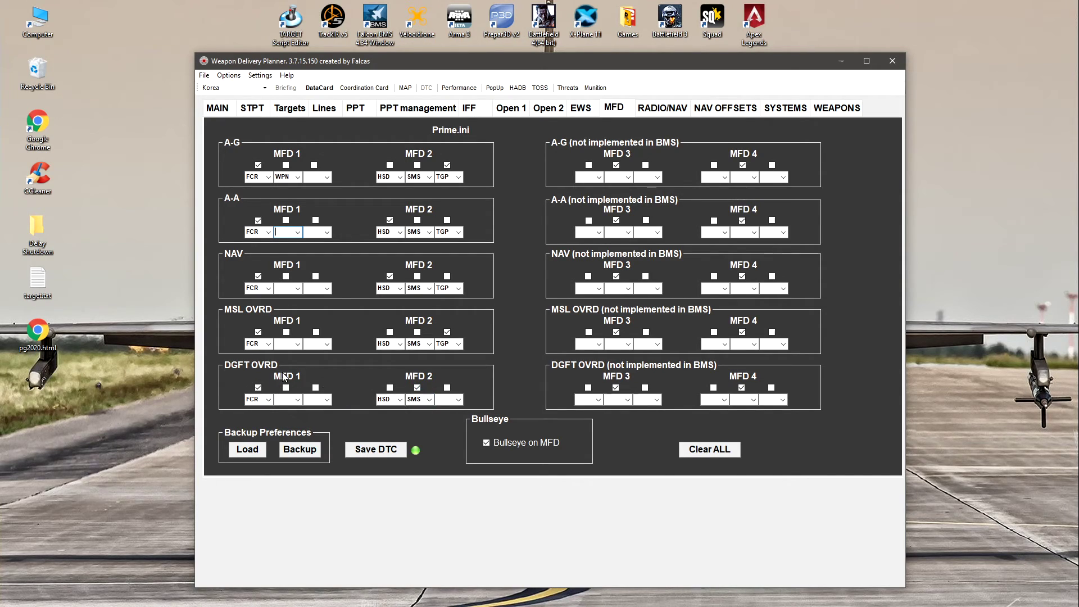
Step: Check HSD instead of SMS for DGFT OVRD MFD 2, then save to Prime.ini
click(417, 387)
click(390, 386)
click(373, 449)
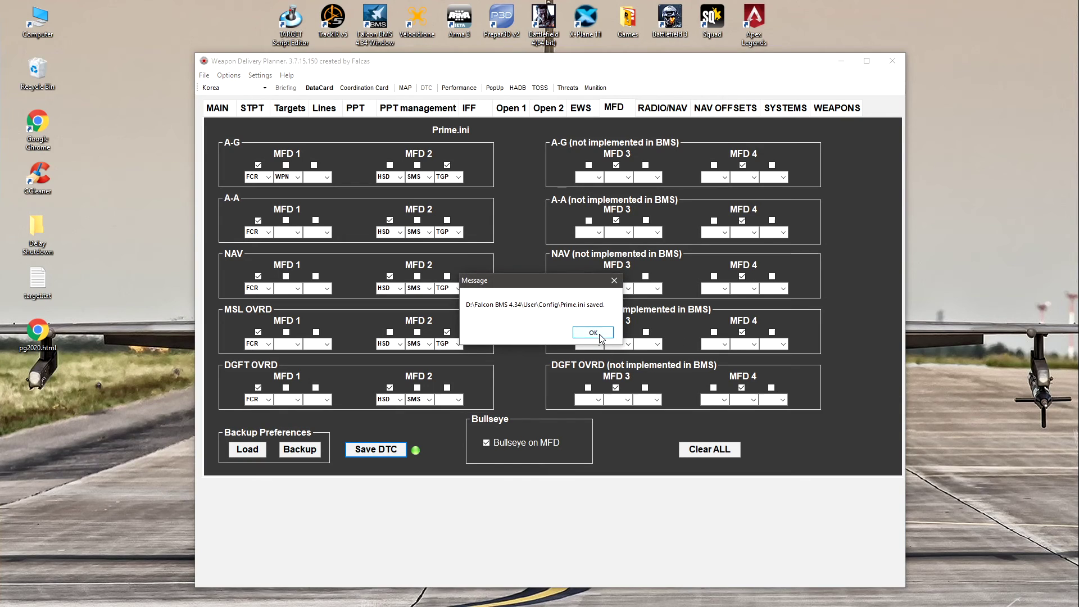
click(599, 335)
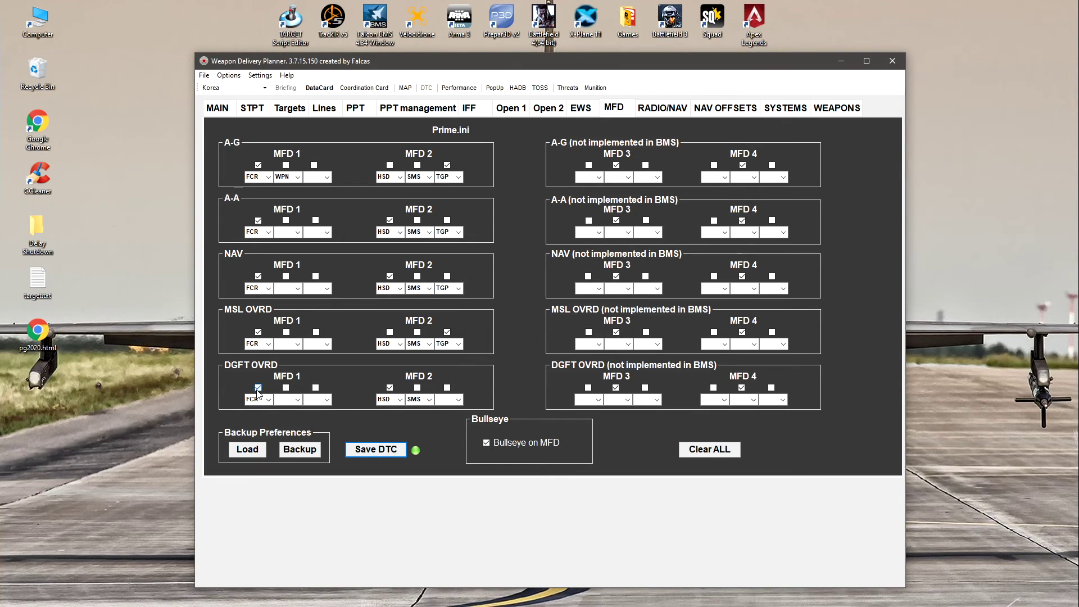